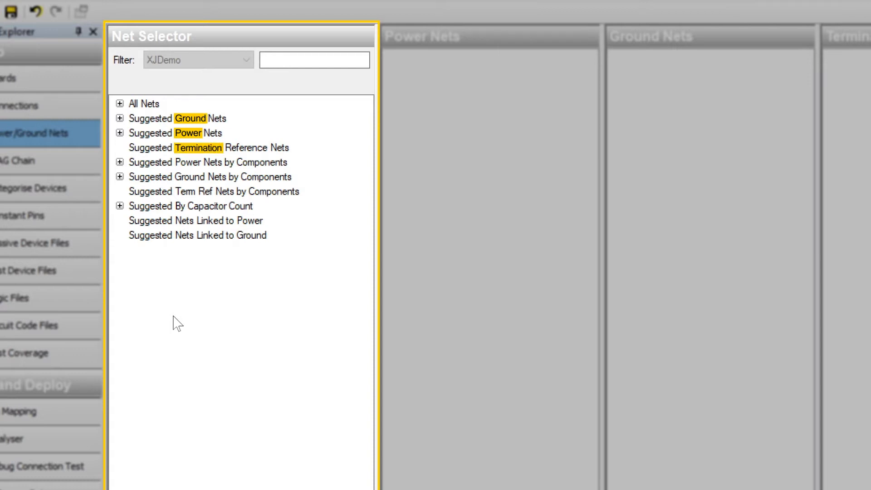
Step: Expand the suggested ground nets and suggested power nets in the Net Selector
click(120, 120)
click(120, 148)
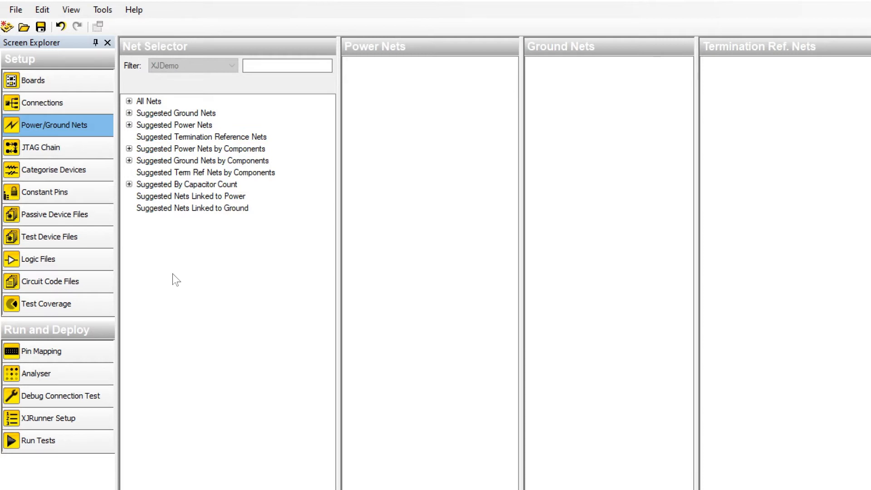
click(130, 113)
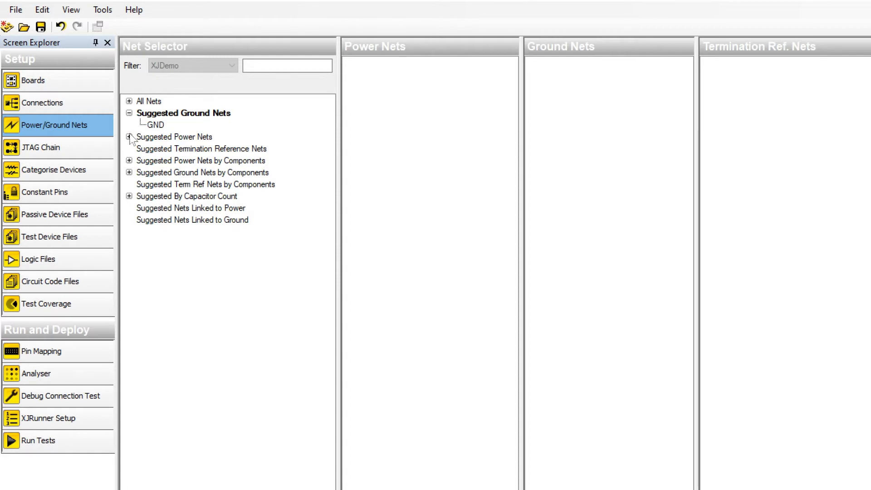
click(129, 137)
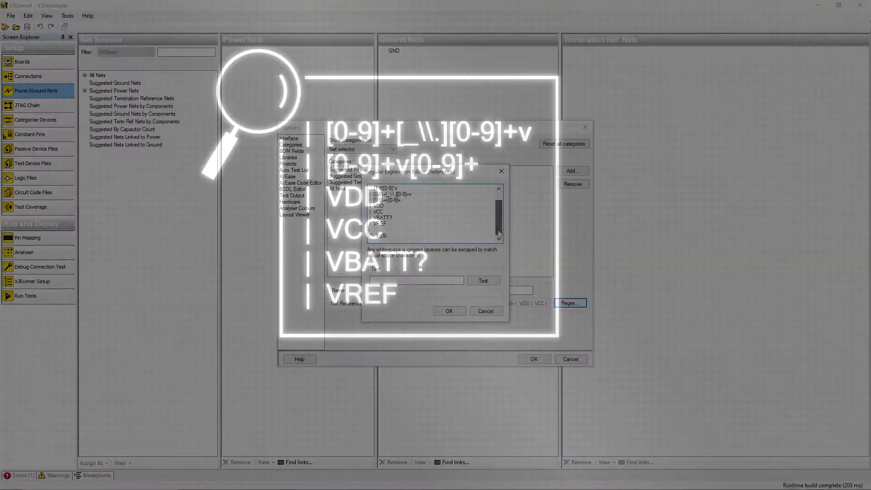
Step: Review the full regular expression for suggested power nets and close the Regular Expression Editor
drag(499, 214, 500, 218)
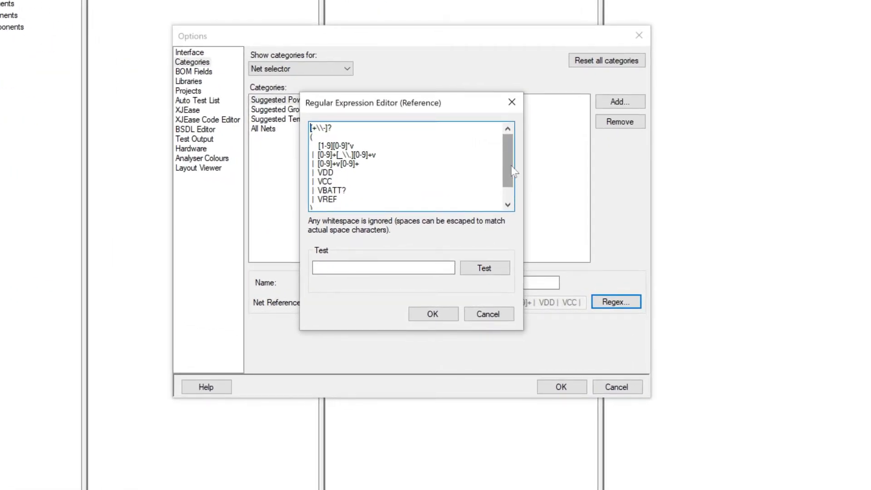
click(512, 102)
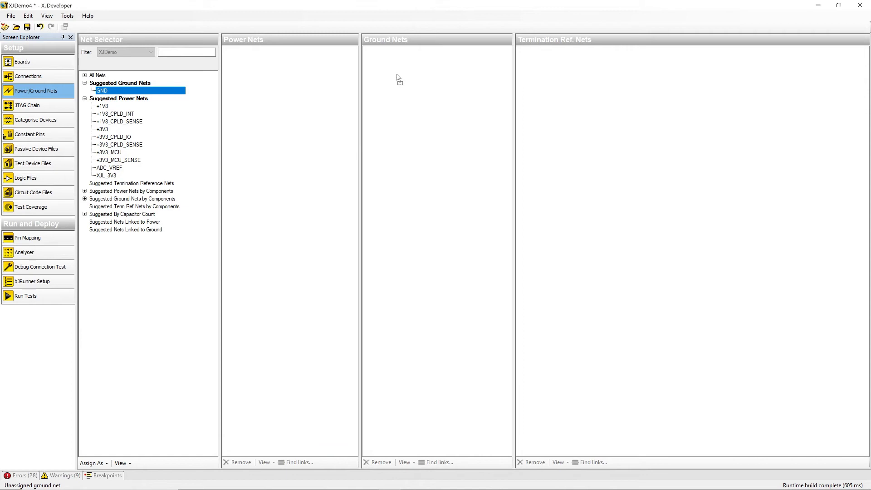
Step: Assign the suggested GND net as a ground net
drag(406, 79, 405, 78)
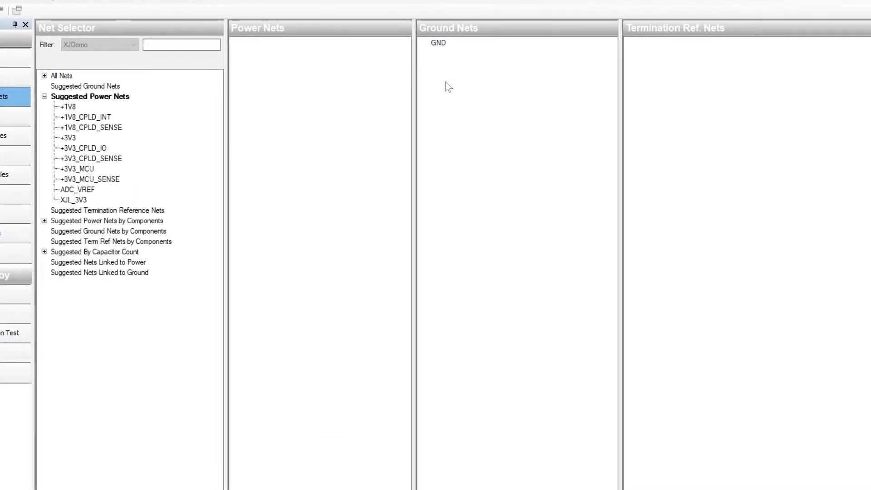
Step: Try out reassigning the +1V8 net as ground and as power, returning it to the suggested power nets
drag(76, 108, 474, 93)
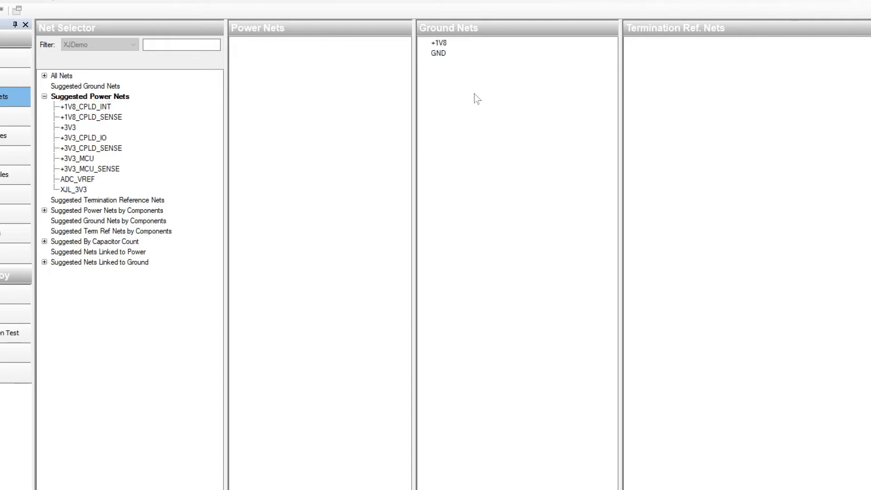
drag(452, 46, 323, 61)
drag(258, 47, 122, 105)
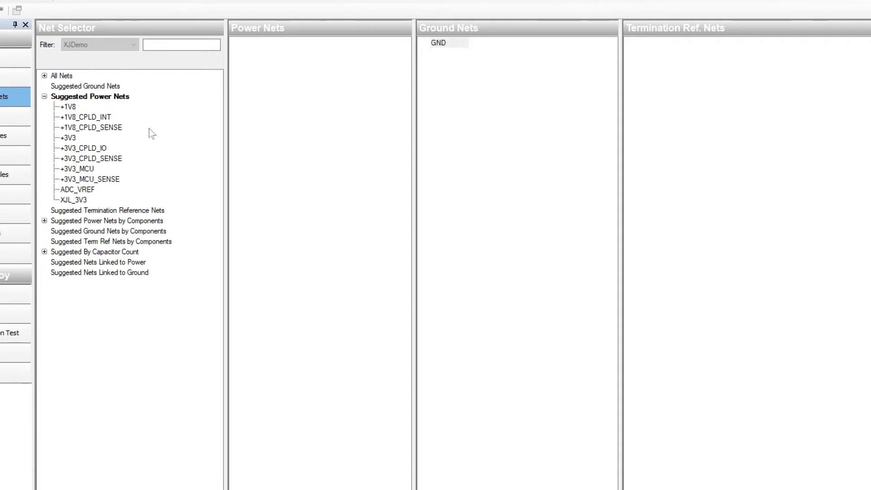
Step: Examine the +1V8_CPLD_SENSE, +3V3_CPLD_SENSE and +3V3_MCU_SENSE nets among the suggested power nets
click(125, 129)
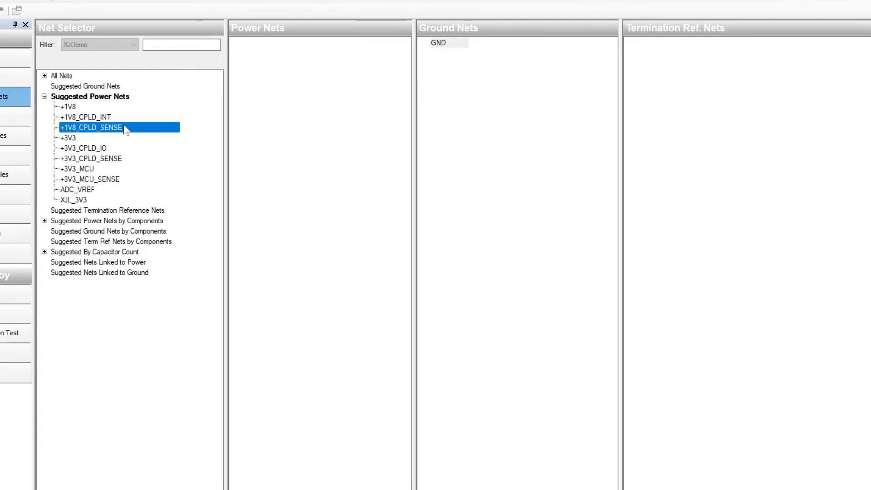
click(122, 158)
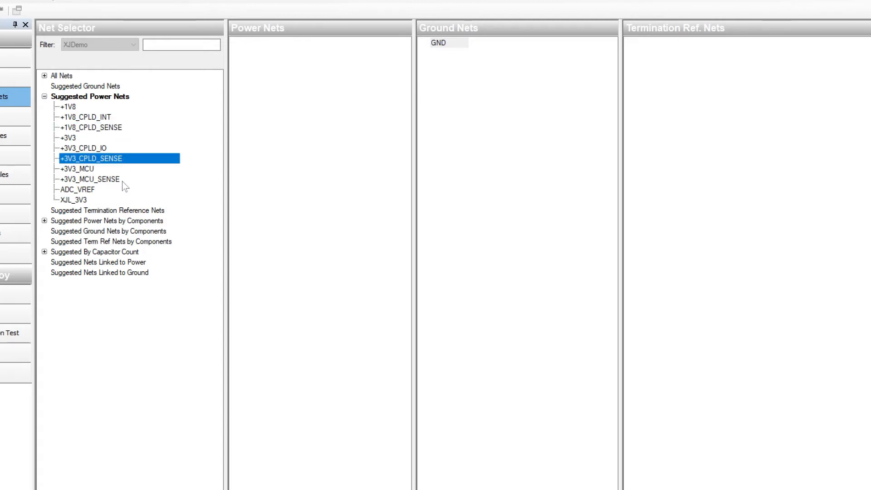
click(121, 180)
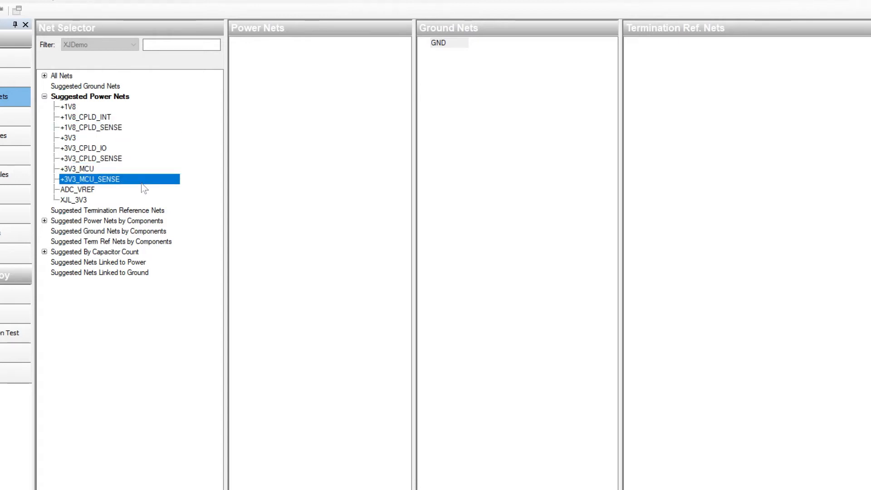
click(118, 109)
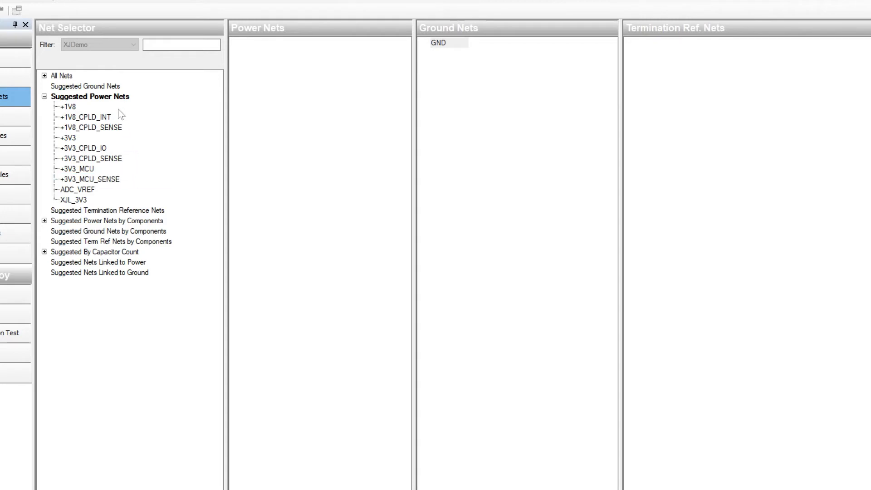
Step: Assign the suggested nets +1V8, +3V3 and ADC_VREF together as power nets
click(119, 109)
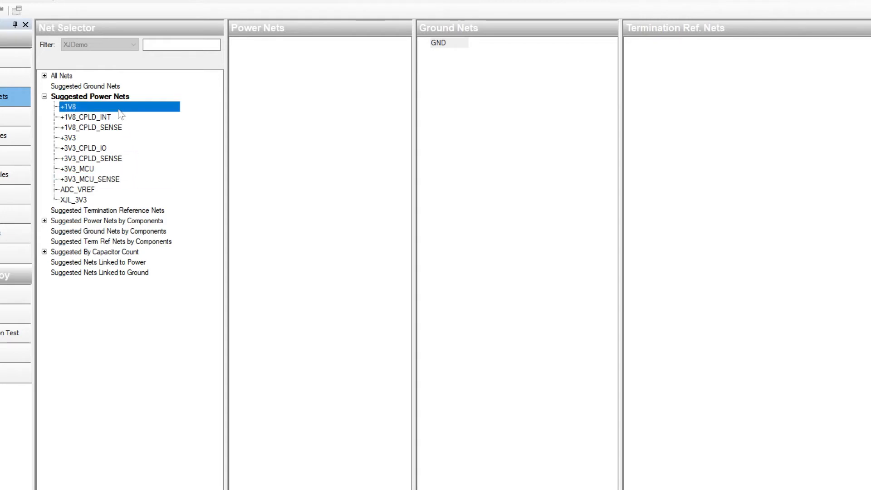
ctrl+click(130, 138)
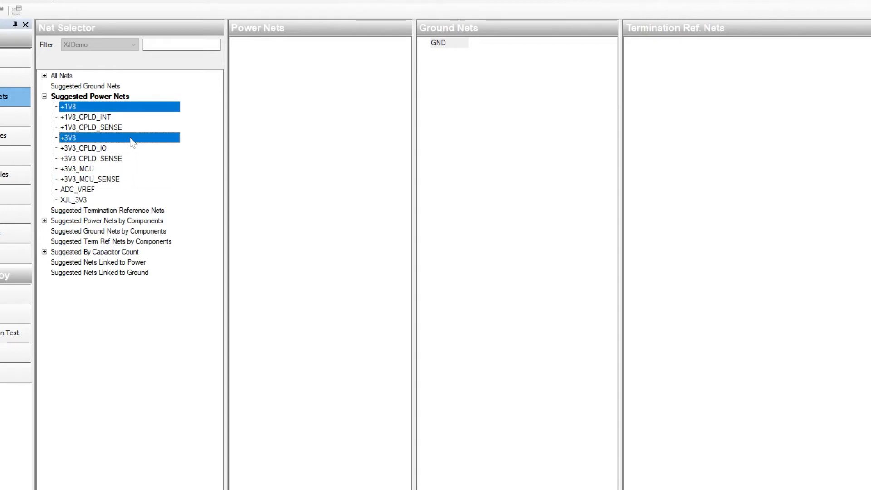
ctrl+click(109, 188)
drag(117, 191, 297, 146)
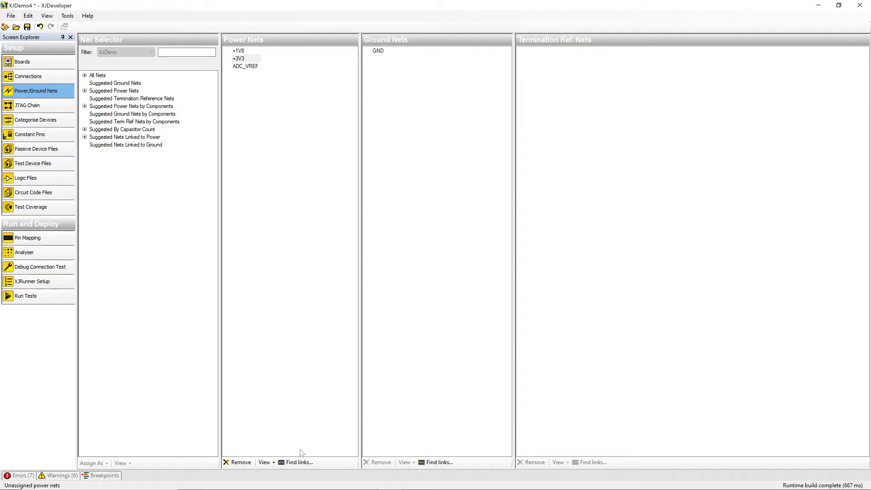
Step: Find the passive devices linking the power nets and categorise FB1 to FB5 as passive Ferrite Bead devices
click(299, 462)
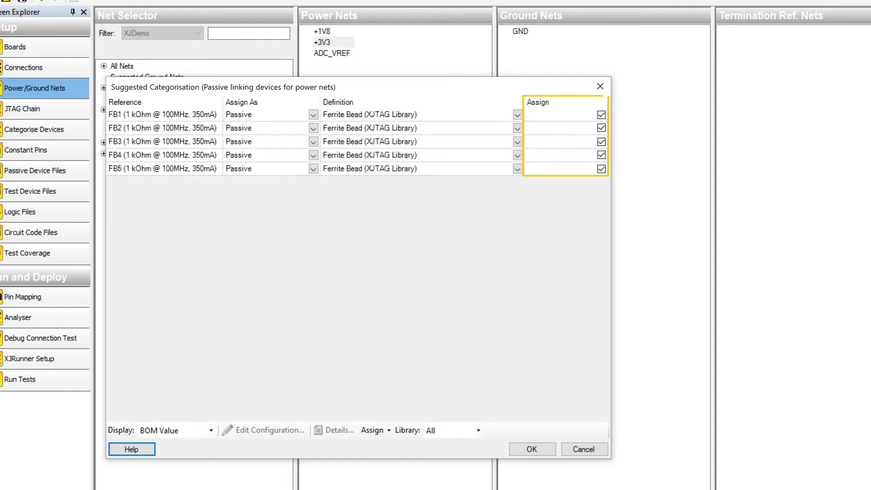
click(529, 449)
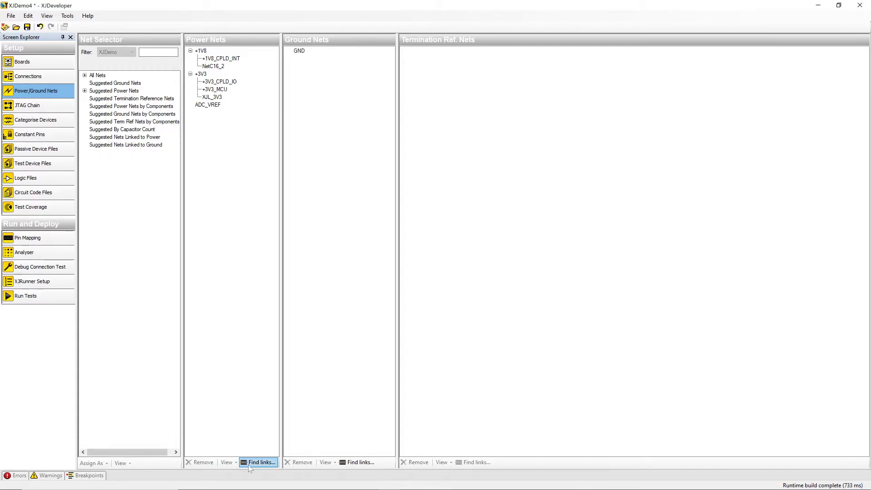
Step: Check both the power nets and the ground nets for further passive linking devices
click(249, 462)
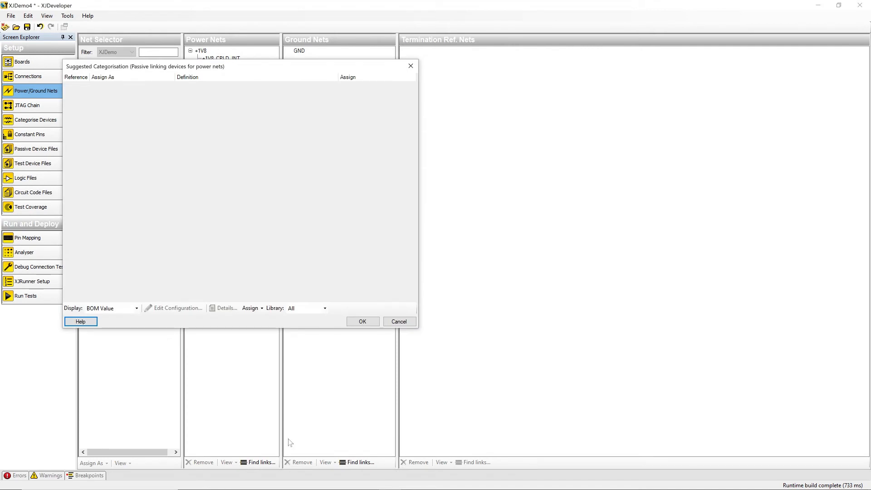
click(362, 322)
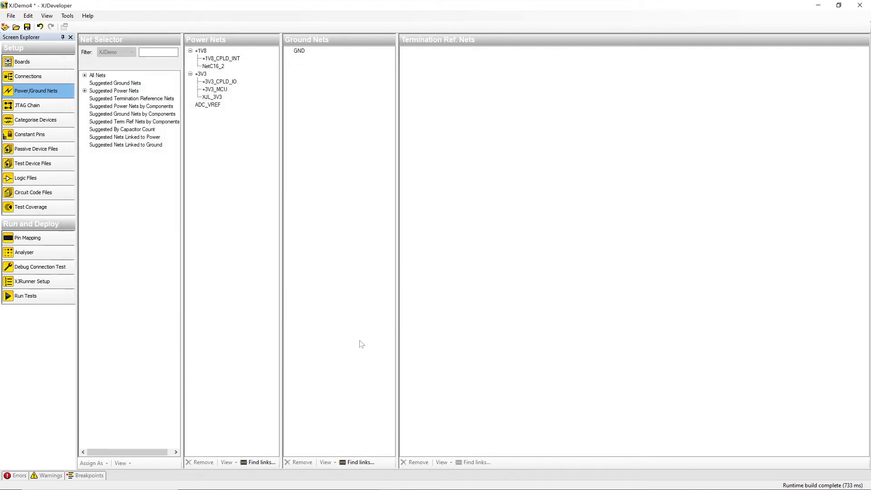
click(365, 462)
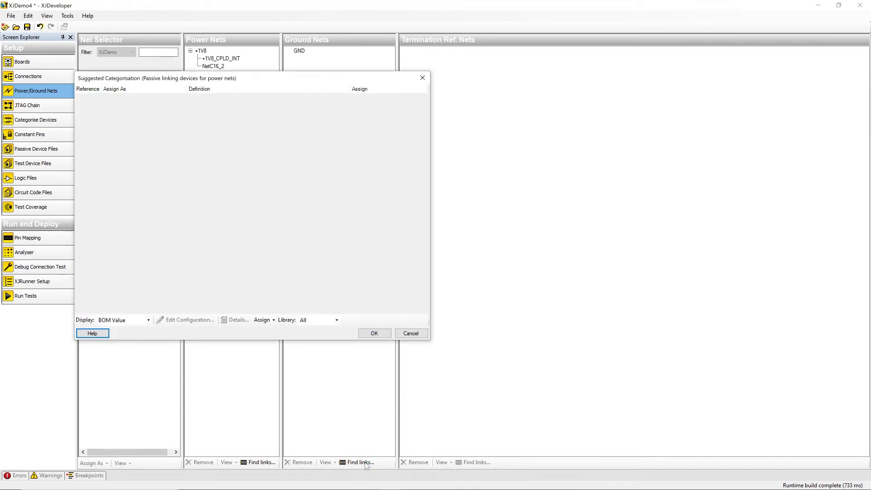
click(374, 334)
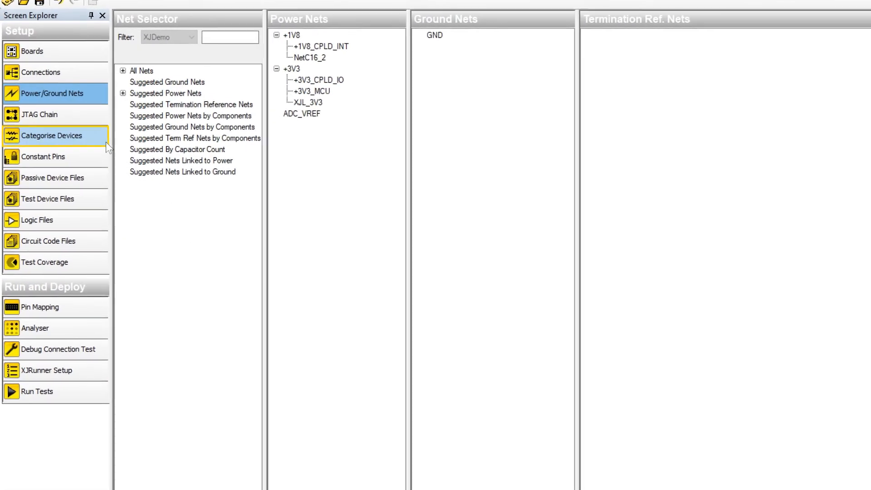
Step: Remove ferrite bead FB1 from the categorised passive devices and return to the power and ground net setup
click(116, 146)
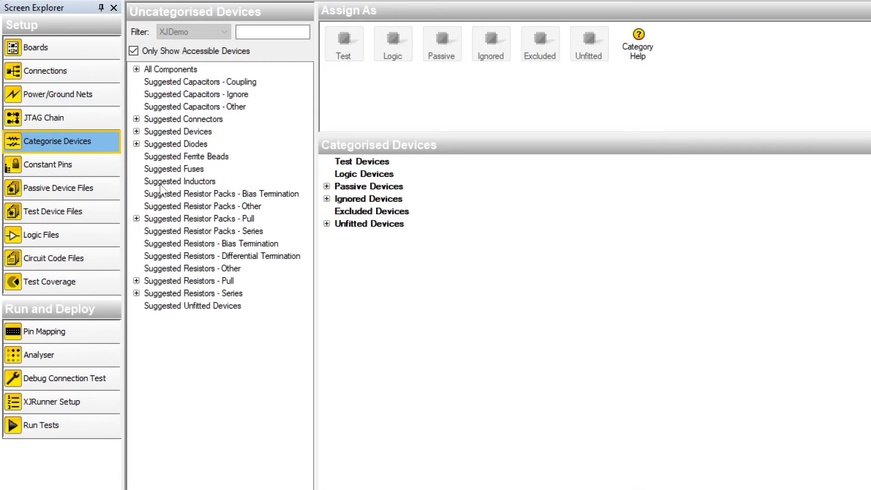
click(326, 186)
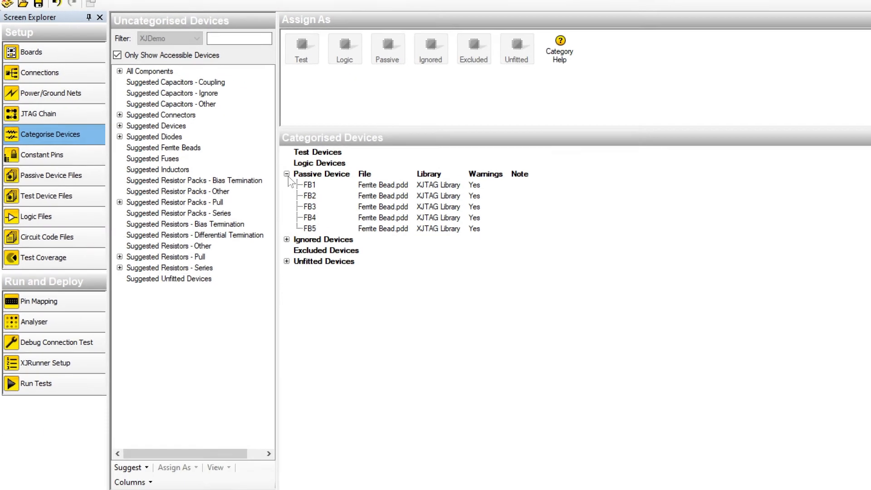
click(278, 177)
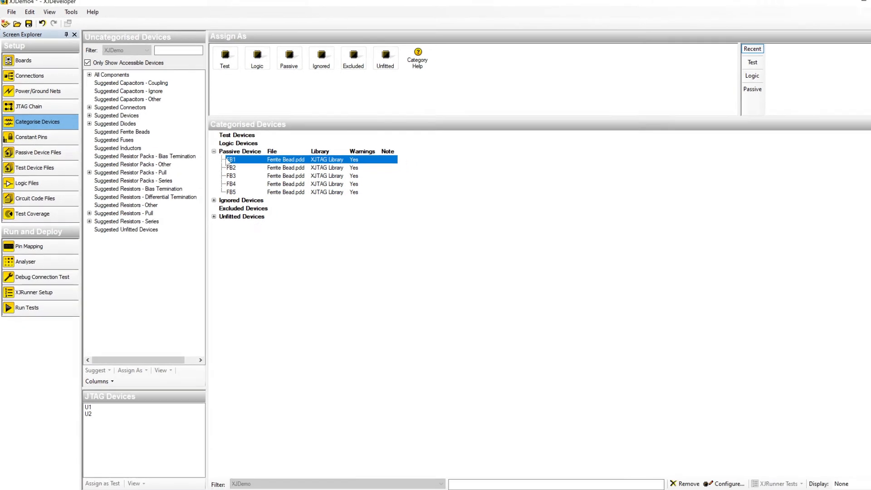
click(642, 463)
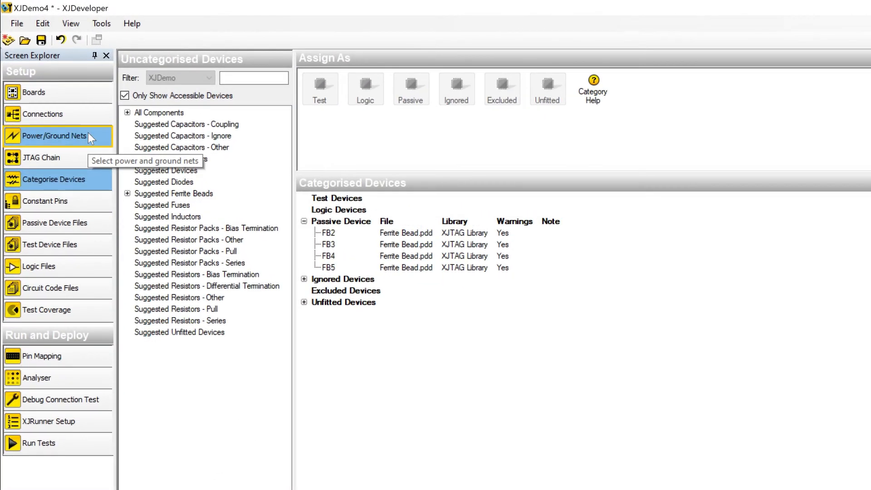
click(89, 134)
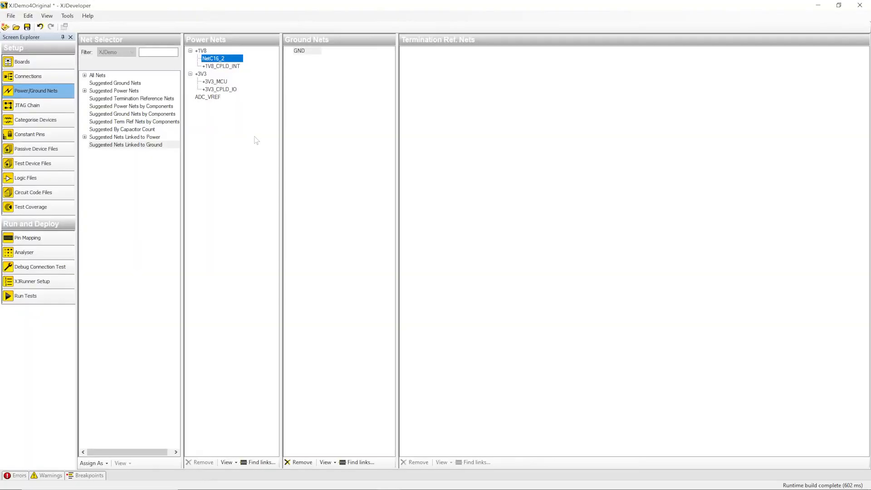
Step: Show the NetC16_2 power net and the FB2 ferrite bead in the Schematic Viewer
right_click(237, 61)
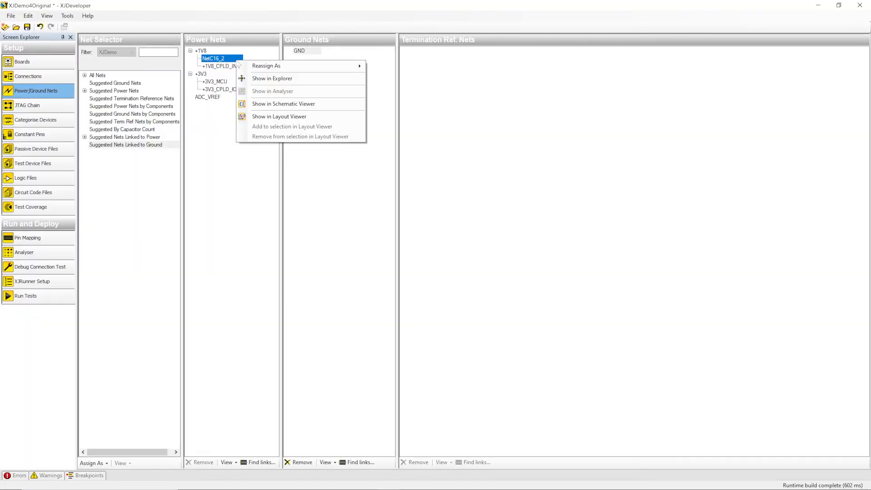
click(273, 104)
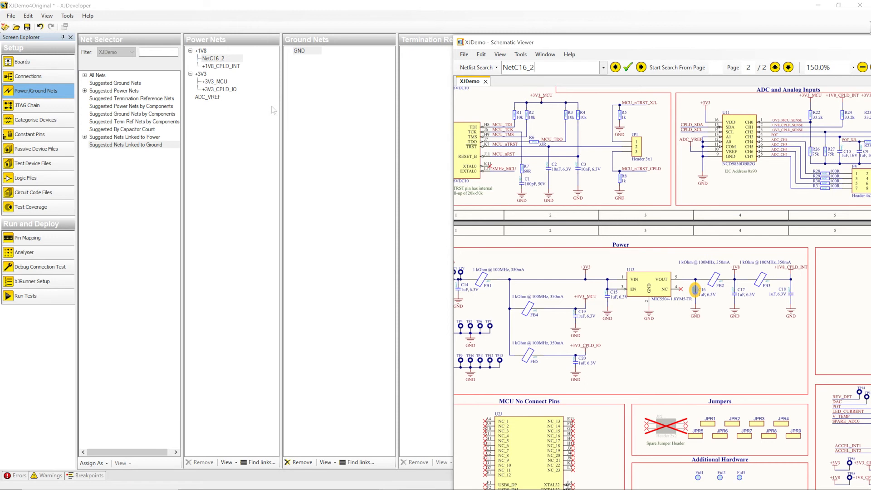
drag(860, 46, 742, 26)
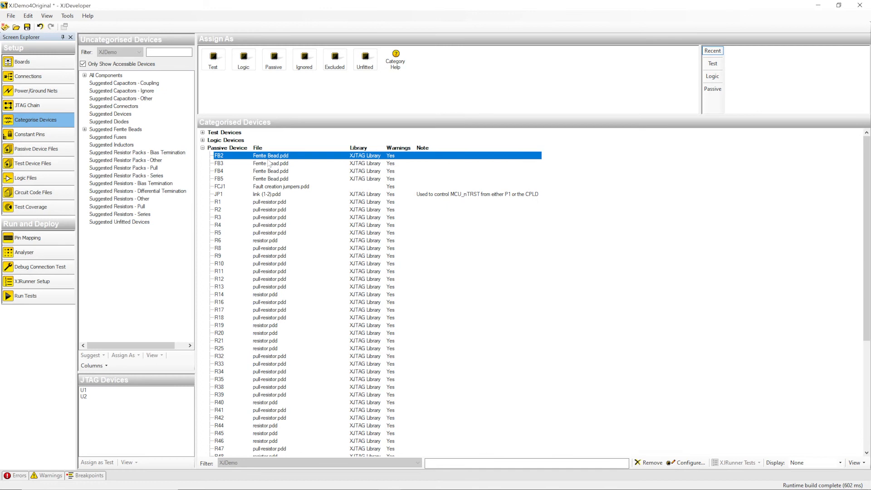
right_click(269, 164)
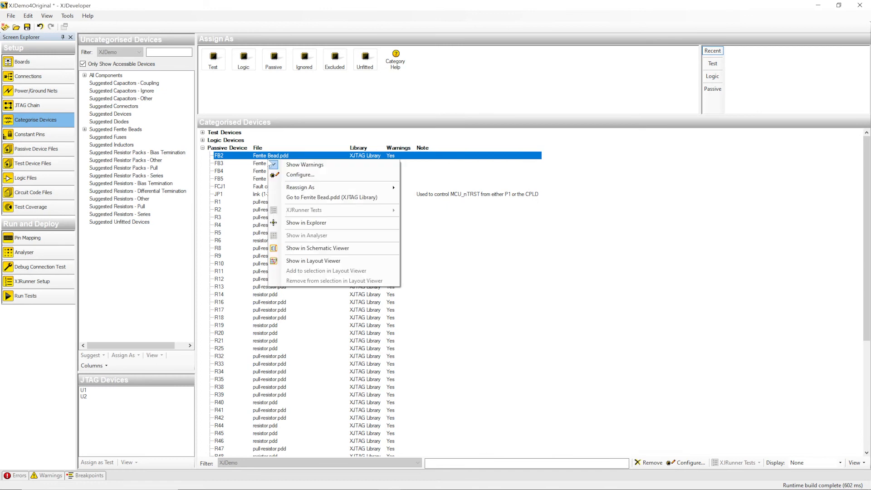
click(322, 248)
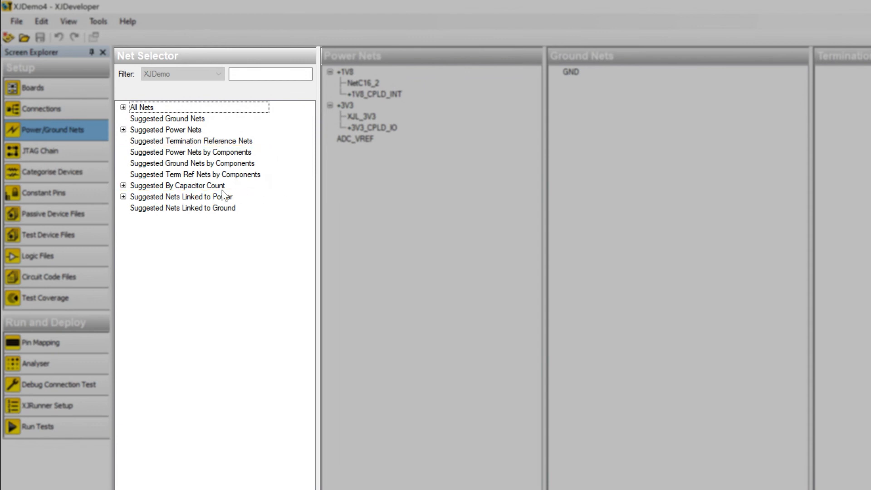
Step: Assign MCU_Supply, suggested by capacitor count, as a power net
click(123, 185)
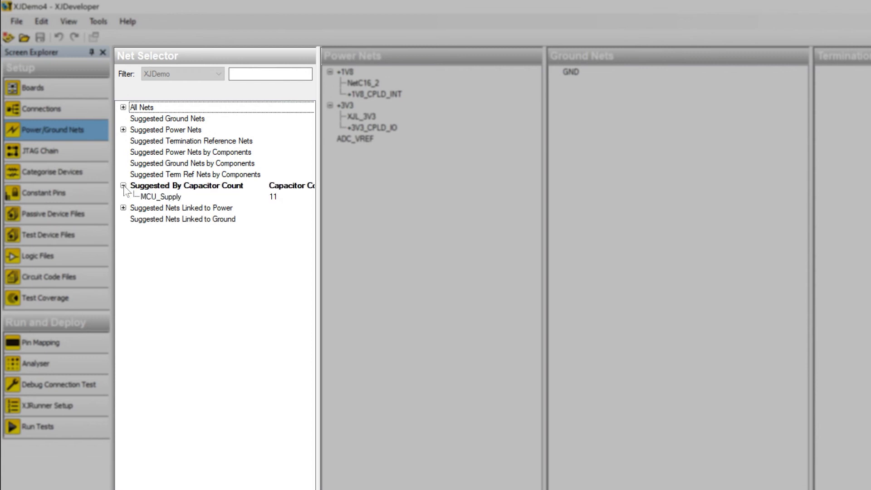
click(140, 196)
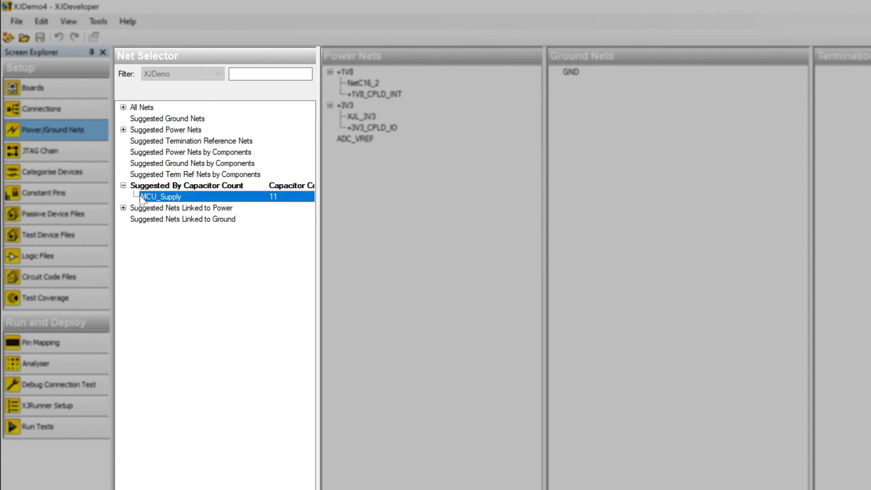
drag(140, 197, 379, 184)
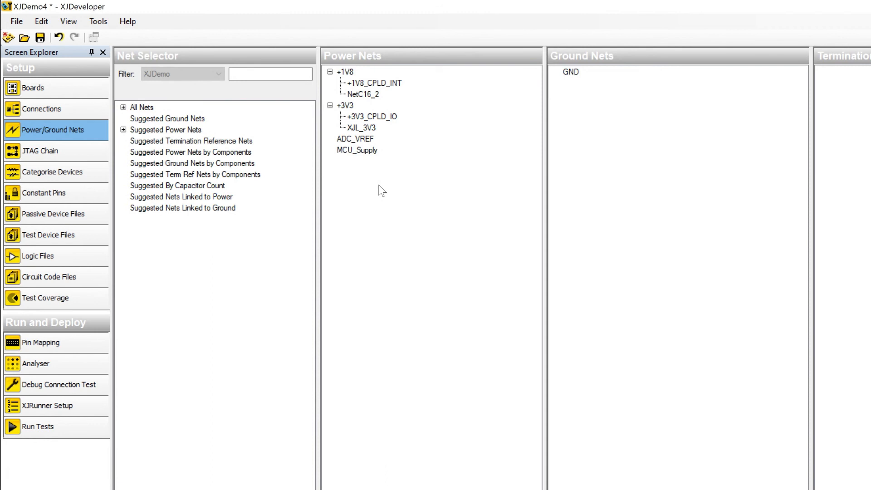
Step: Look up the MCU_Supply power net in the Schematic Viewer
click(370, 153)
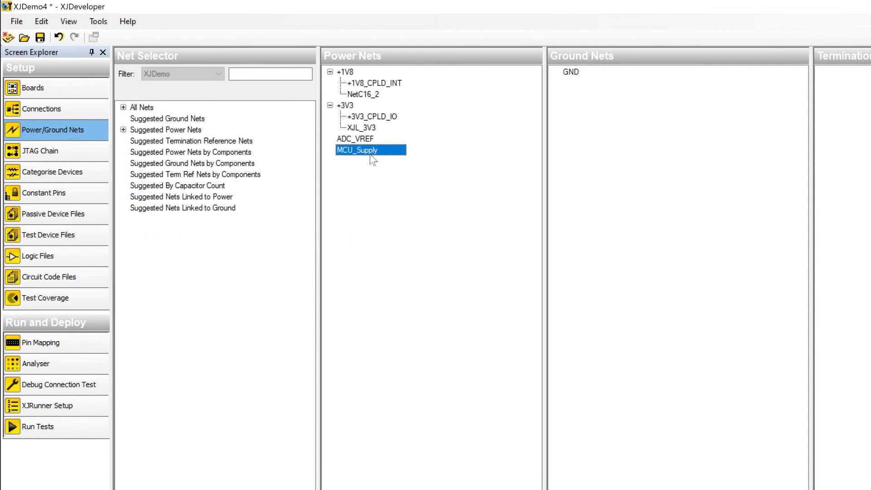
right_click(371, 157)
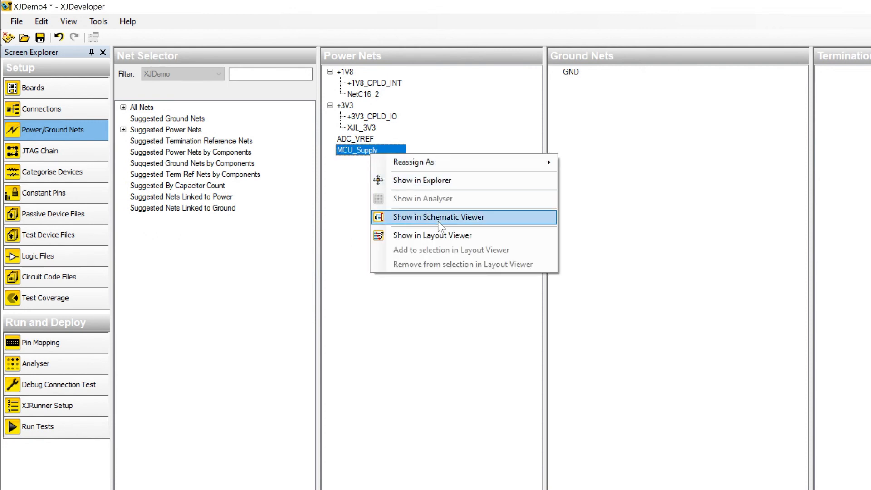
click(403, 363)
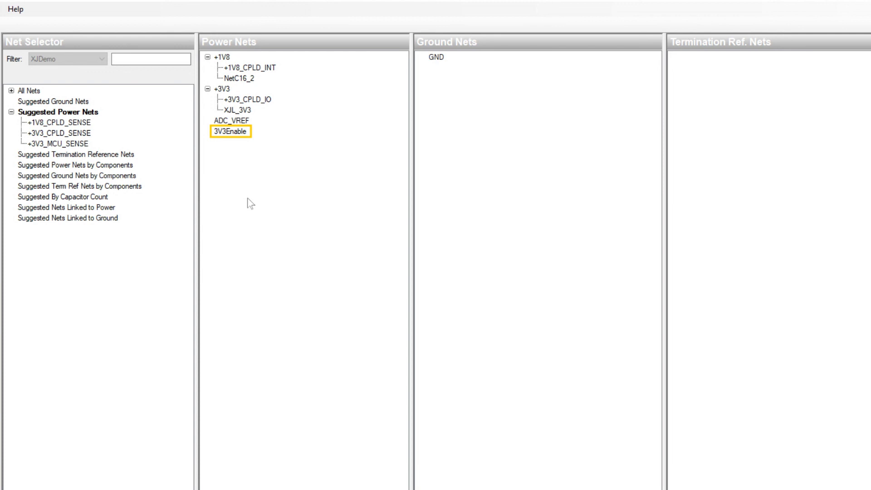
Step: Unassign 3V3Enable from the power nets by moving it back to the Net Selector
click(236, 135)
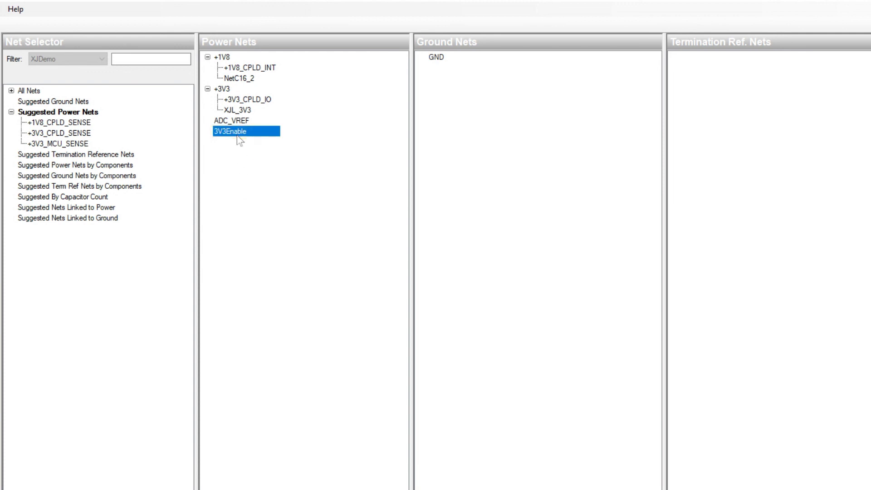
drag(237, 136, 145, 208)
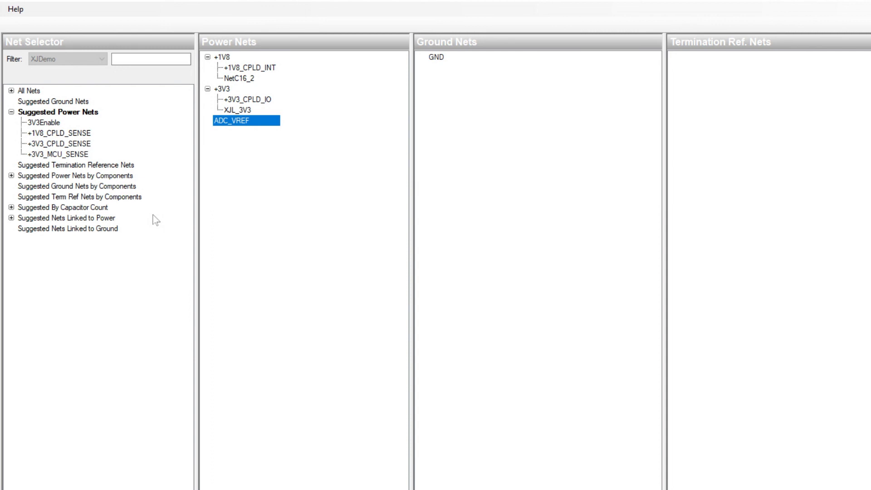